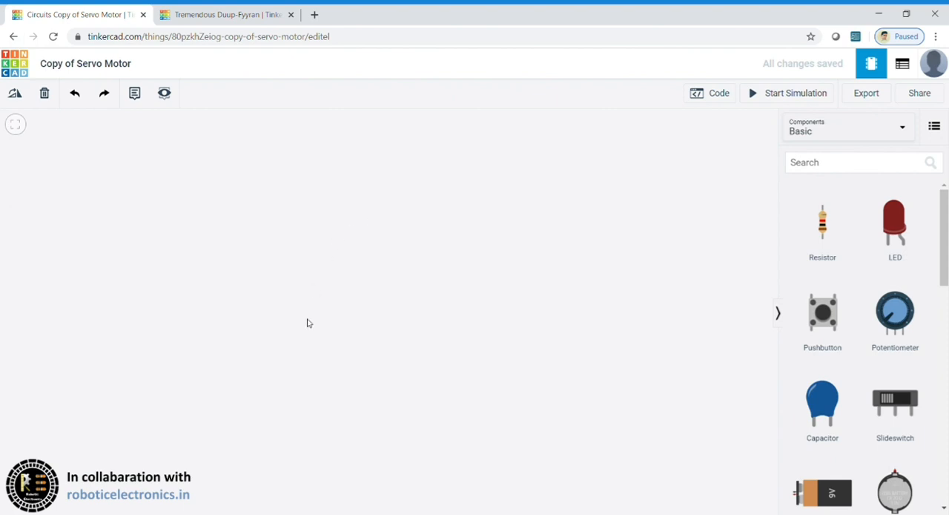
Step: Close the other Tinkercad tab, then find "arduino" in the Basic components and place an Arduino Uno R3 in the circuit
click(291, 15)
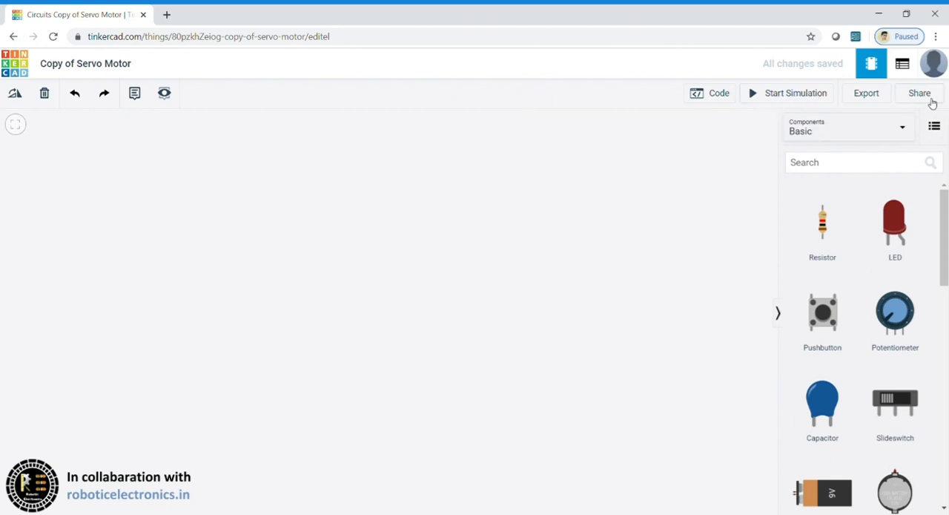
click(843, 140)
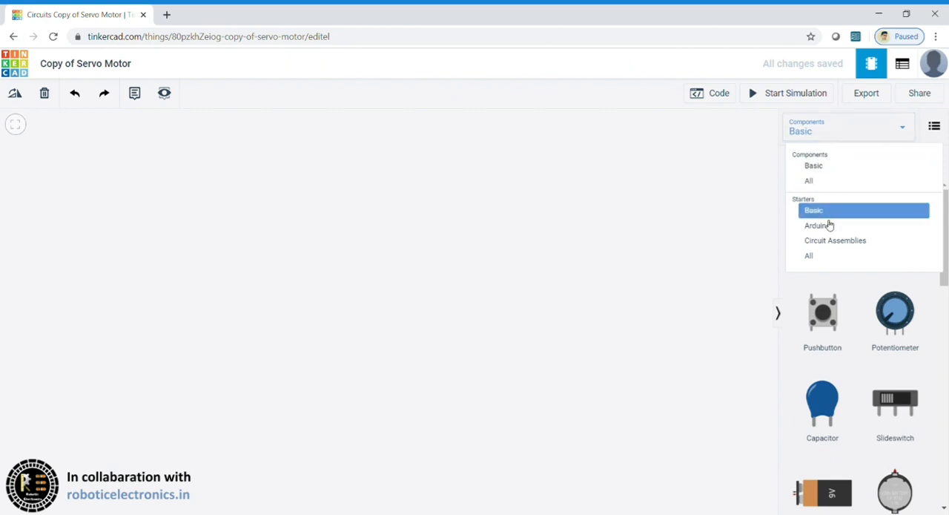
click(817, 168)
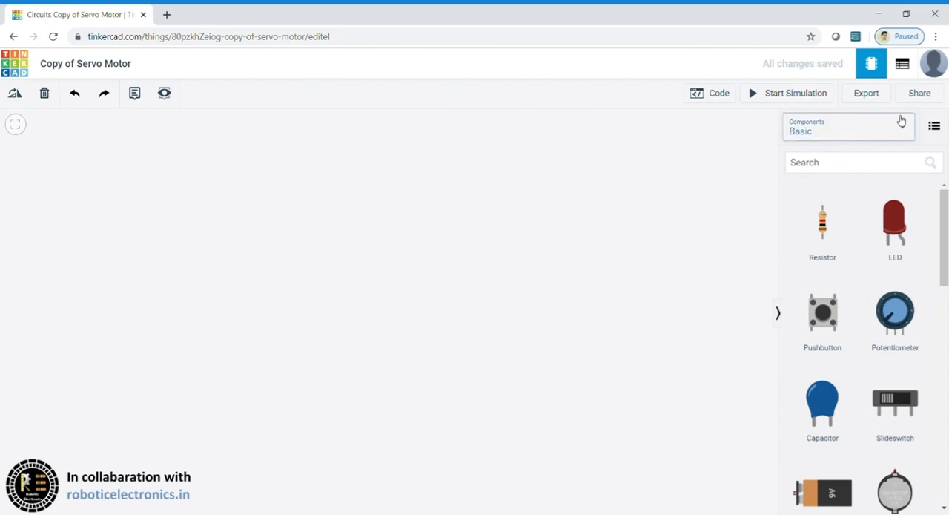
click(846, 160)
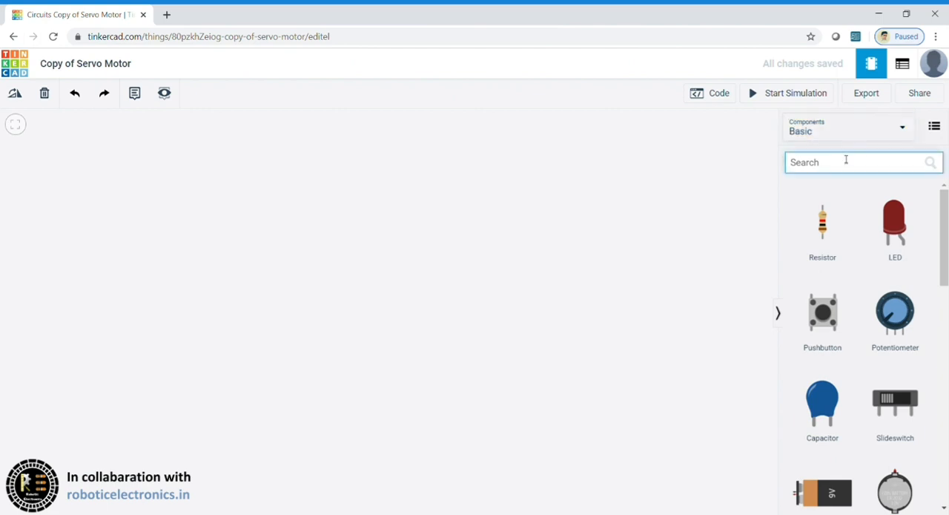
text(arduino)
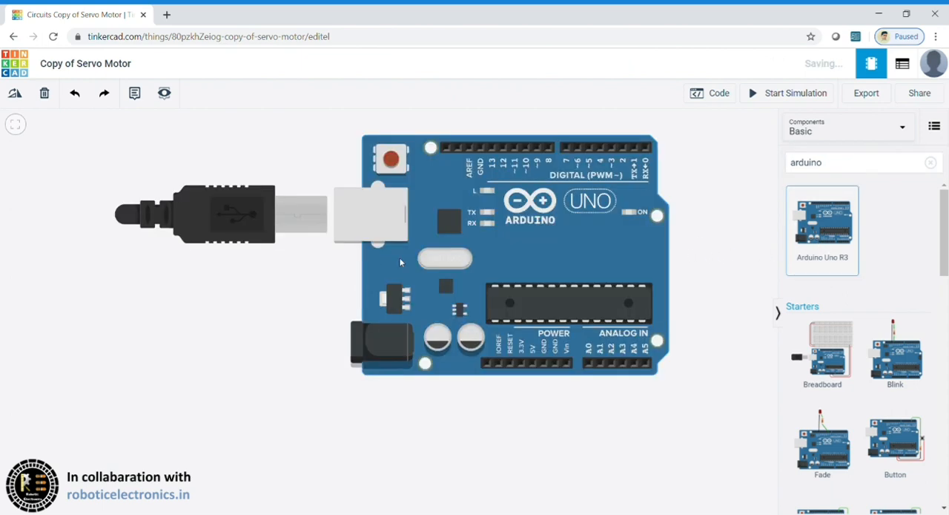
drag(332, 303, 350, 319)
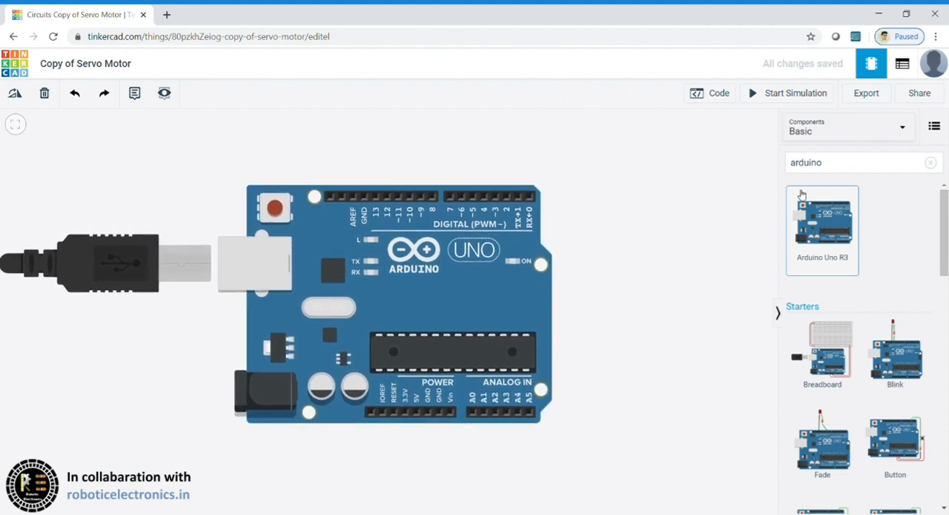
Step: Search the components for "servo" and place a Micro Servo beside the USB-free side of the Arduino board
click(847, 166)
key(BackSpace)
key(BackSpace)
key(BackSpace)
key(BackSpace)
key(BackSpace)
key(BackSpace)
key(BackSpace)
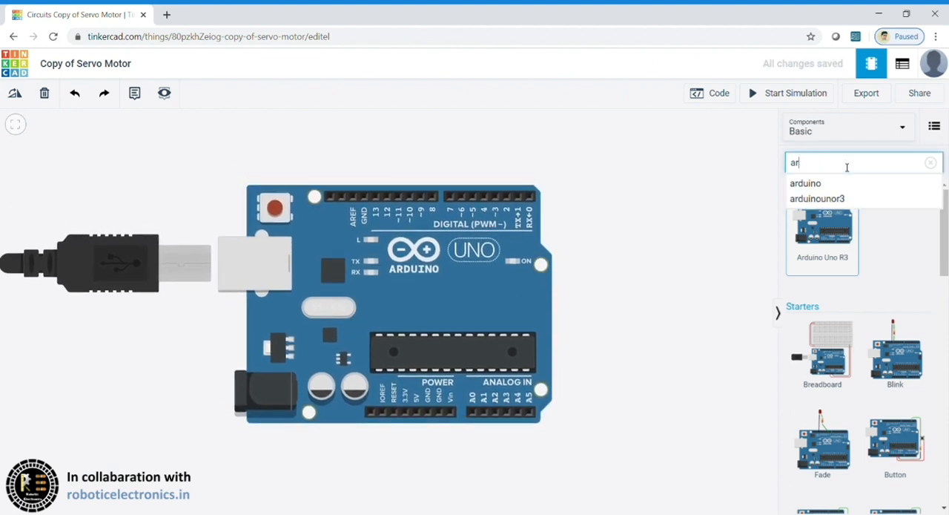
text(servo)
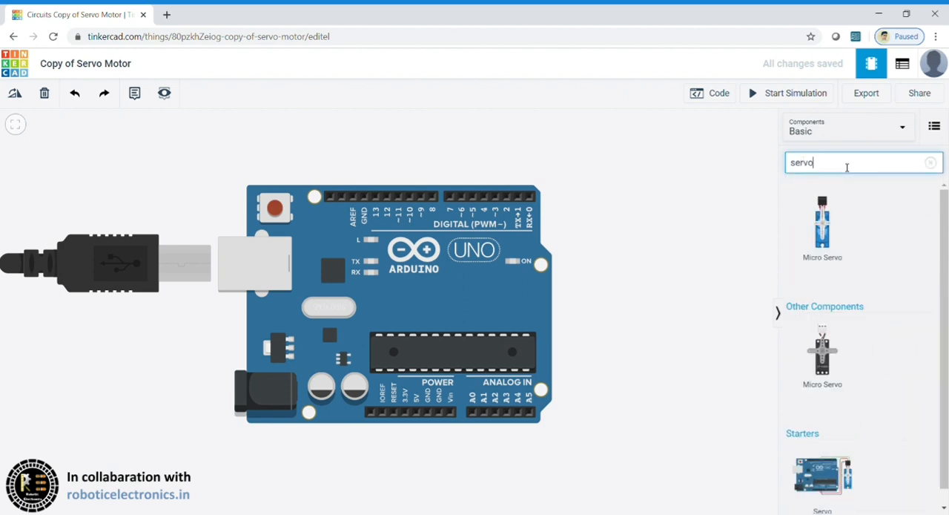
click(841, 168)
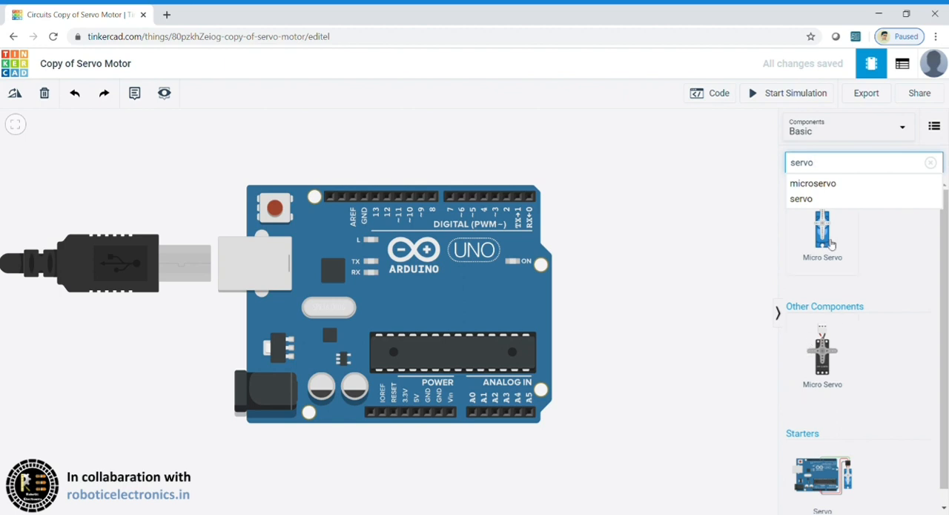
drag(829, 252, 677, 215)
click(734, 297)
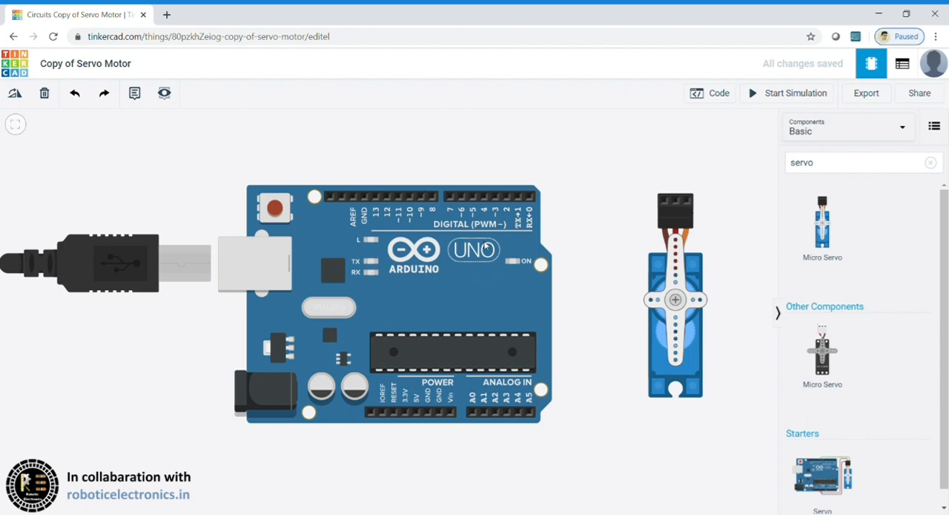
Step: Try a straight green wire from the servo's Ground pin to the Arduino's GND power pin and delete it
click(665, 204)
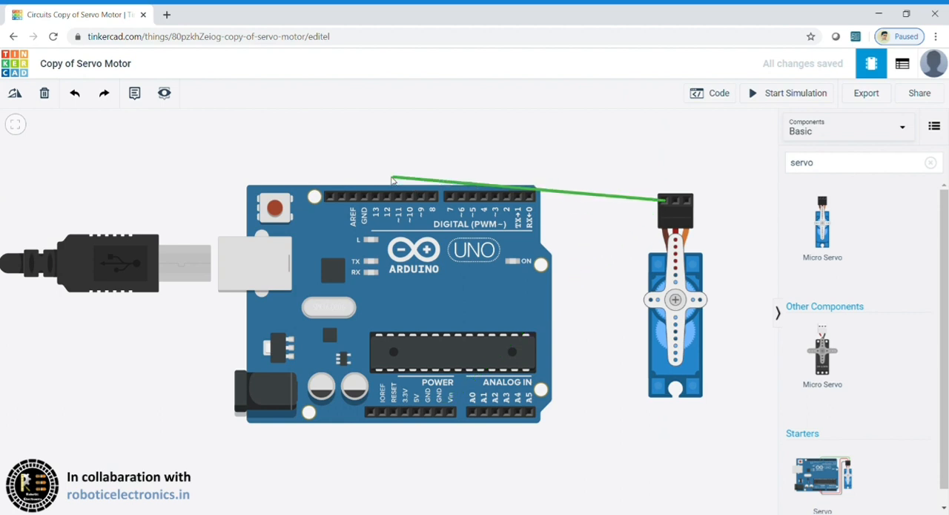
click(428, 409)
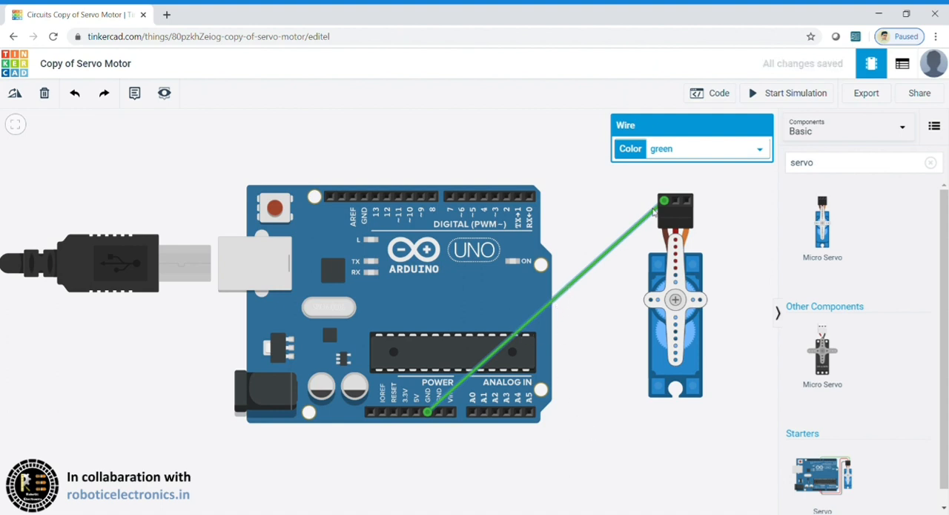
drag(663, 200, 650, 215)
drag(622, 246, 427, 480)
key(ctrl+z)
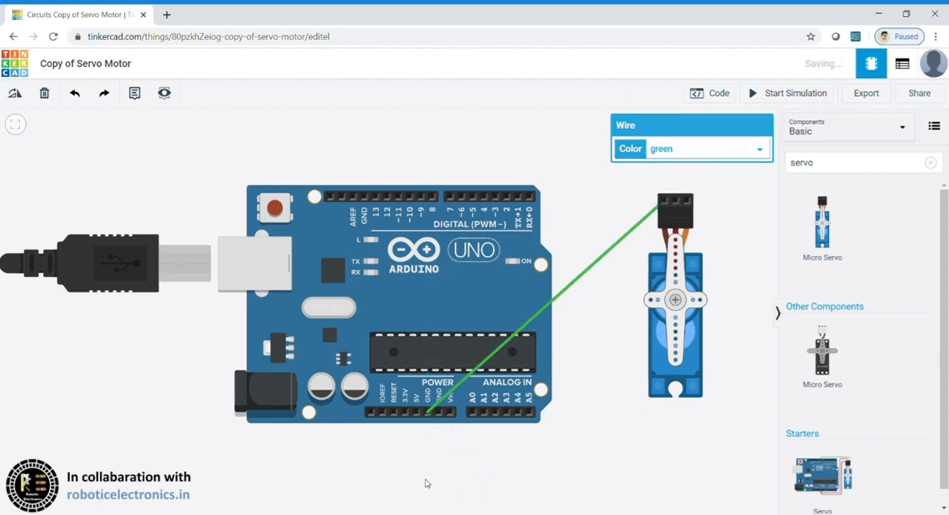
click(455, 387)
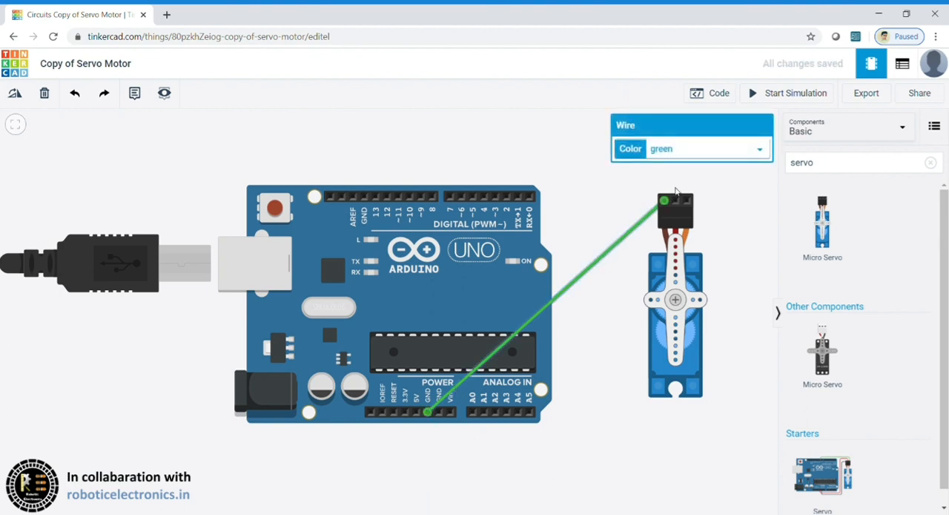
drag(664, 201, 428, 414)
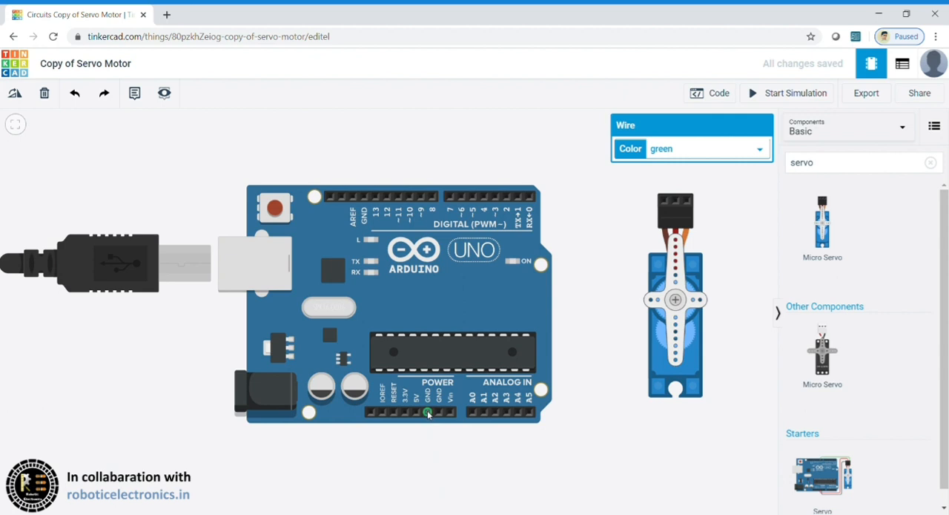
click(543, 409)
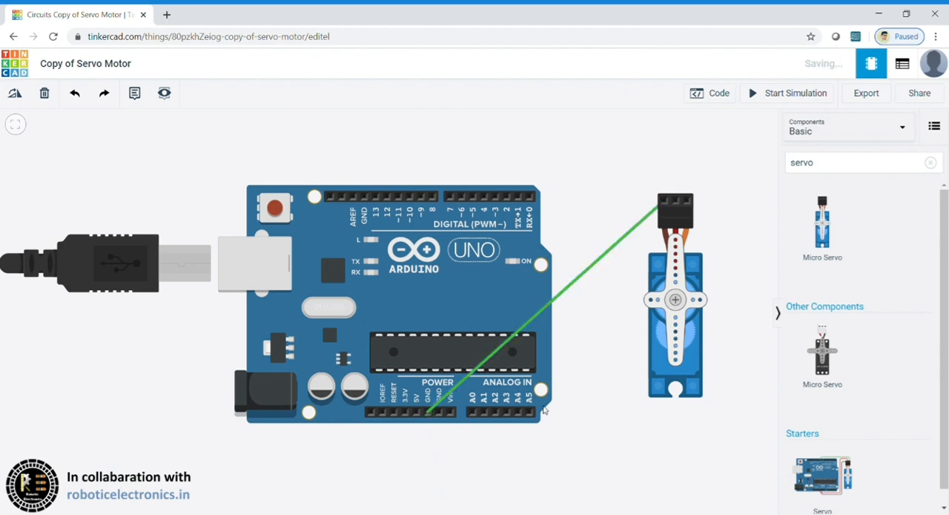
click(619, 247)
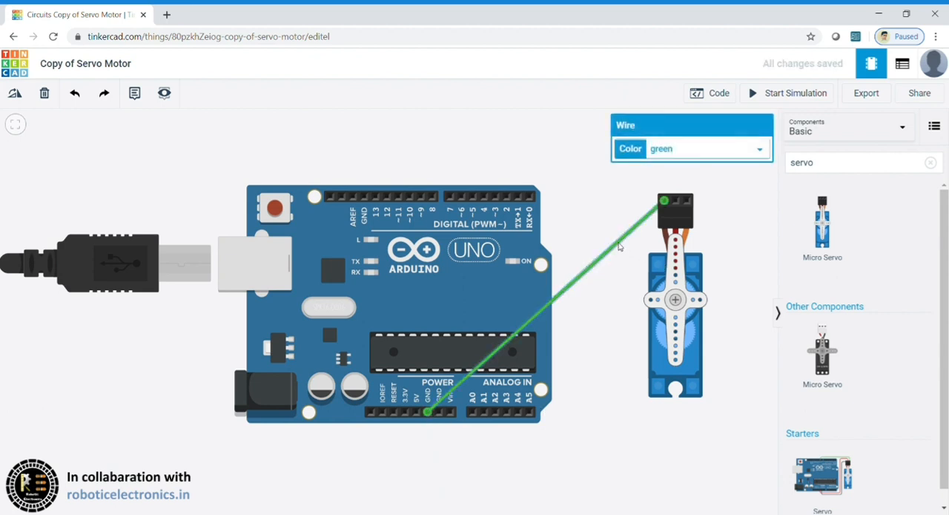
key(Delete)
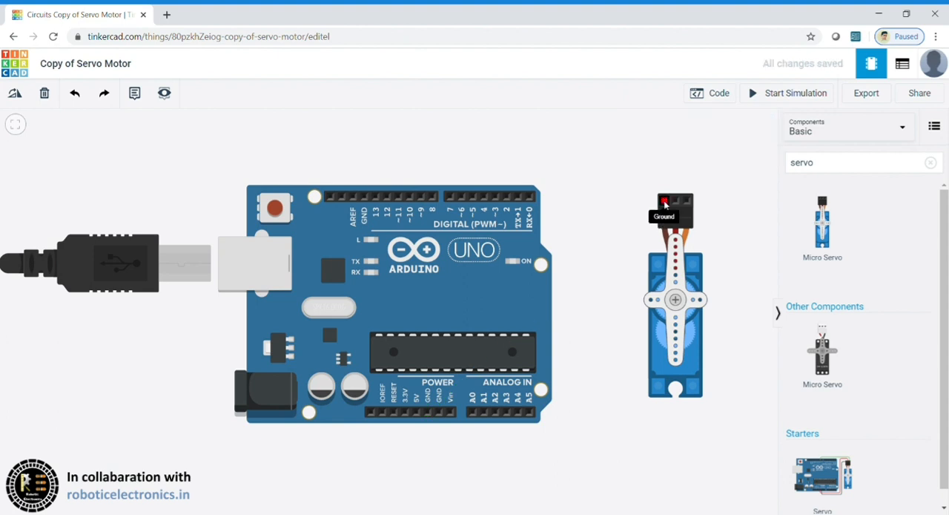
Step: Wire the servo's Ground pin to the Arduino's GND power pin with right-angle bends between the two components and below the board
click(664, 201)
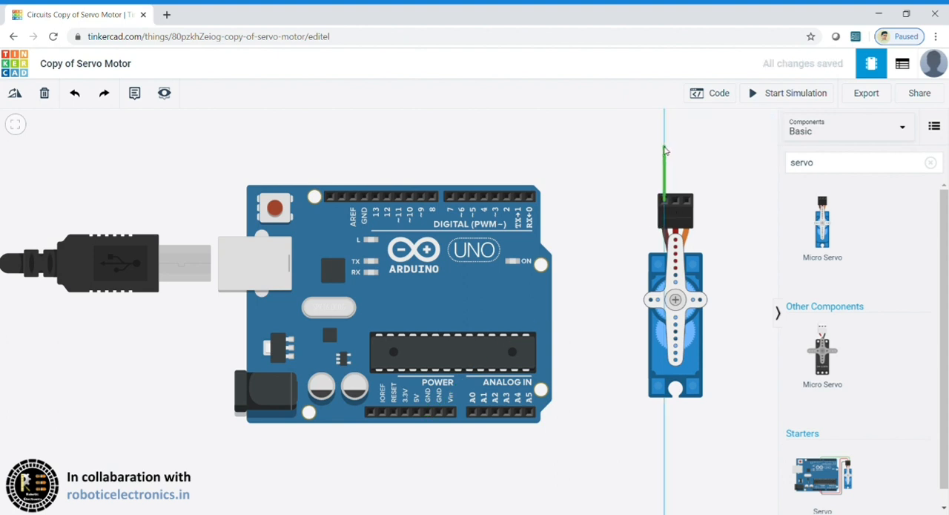
click(664, 149)
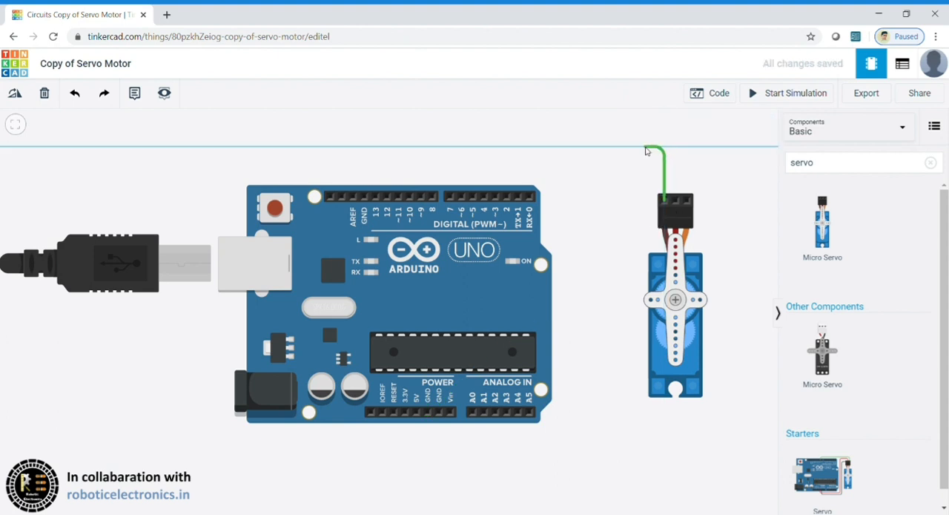
click(595, 149)
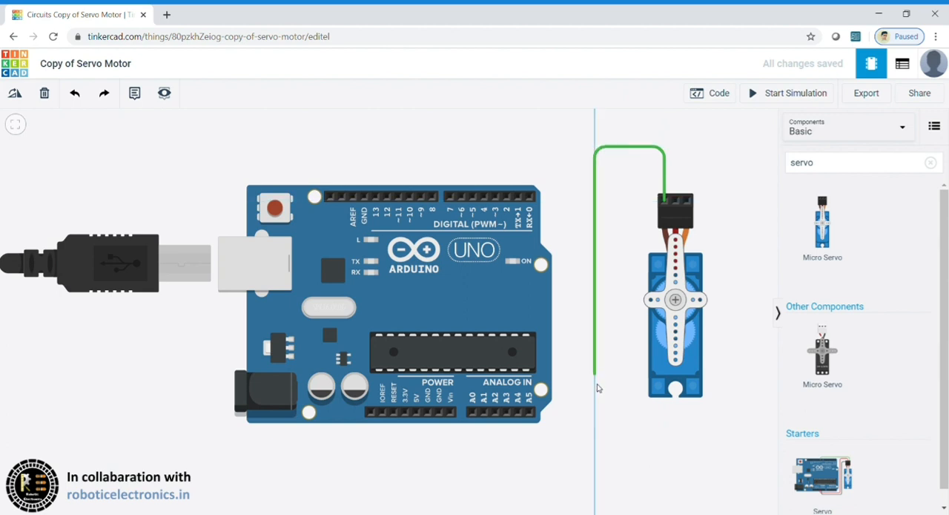
click(594, 433)
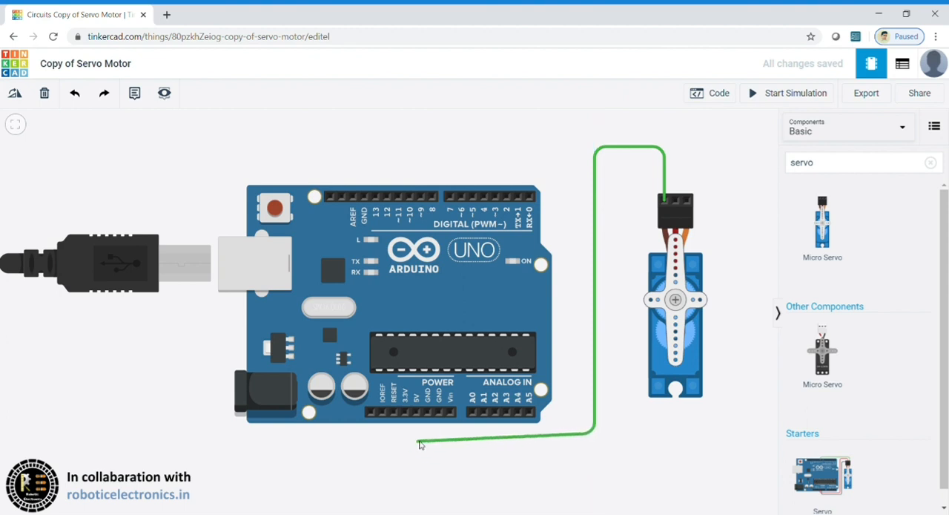
click(428, 433)
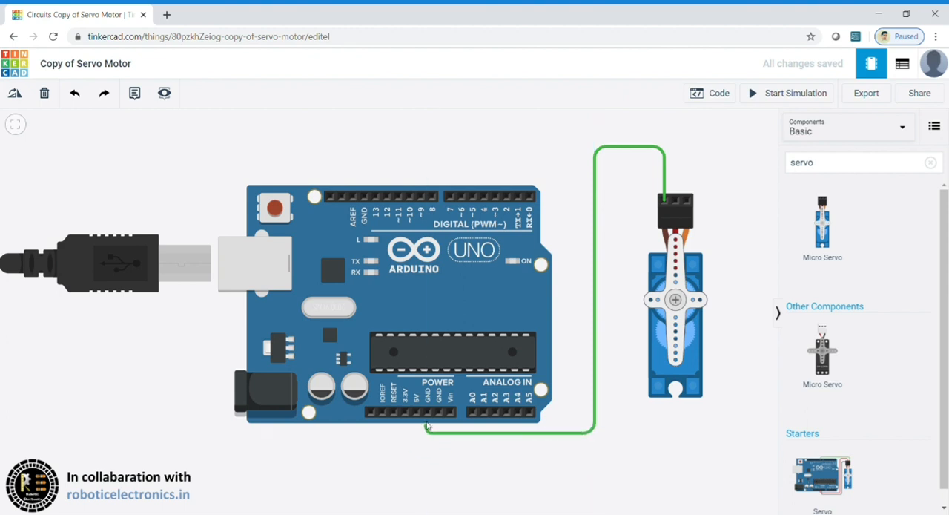
click(428, 417)
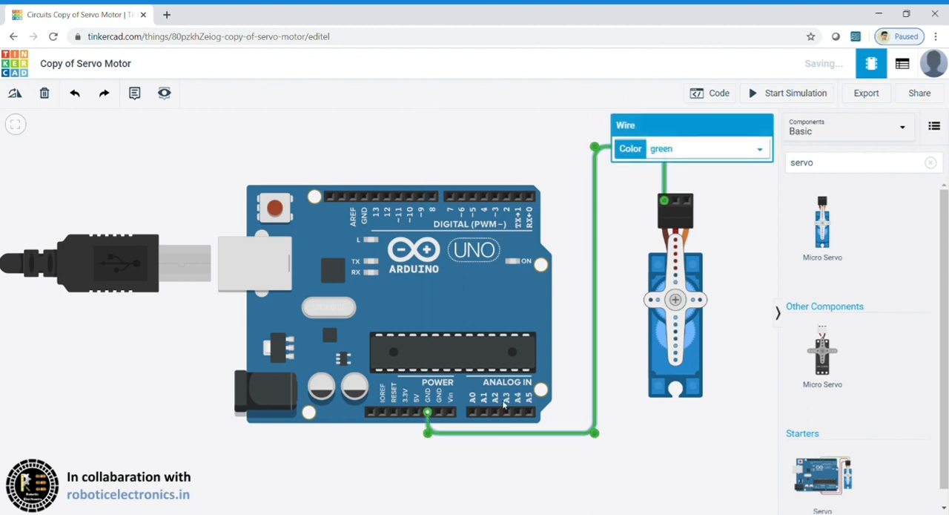
click(625, 314)
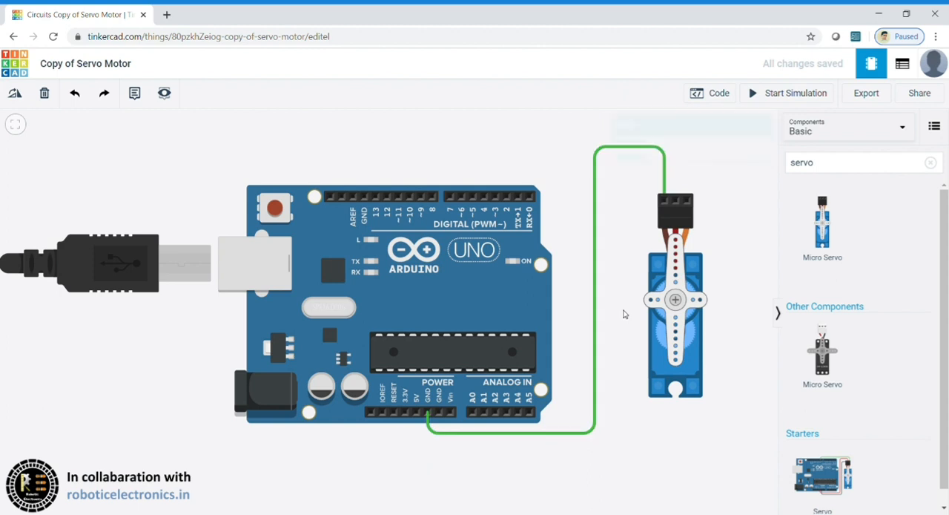
Step: Wire the servo's Power pin to the Arduino's 5V pin, routing it around the servo's outer side and beneath the ground wire
click(676, 200)
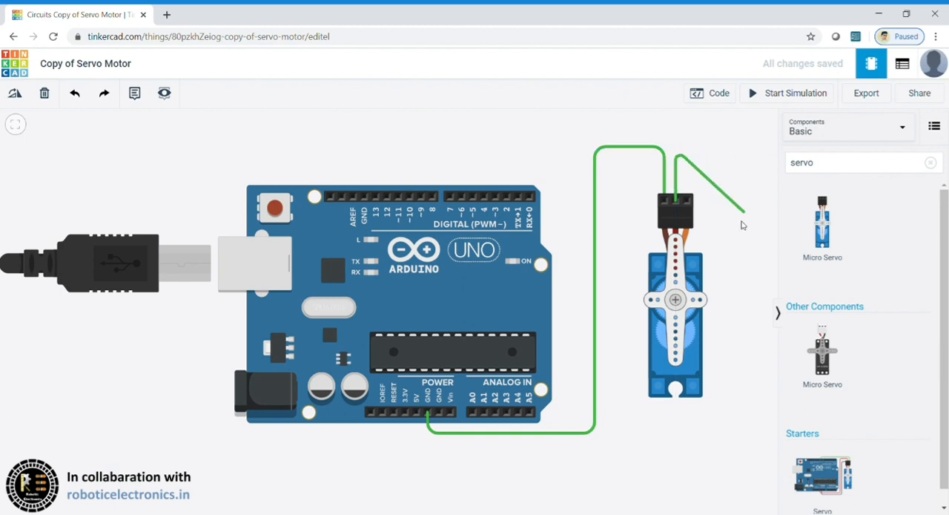
click(714, 151)
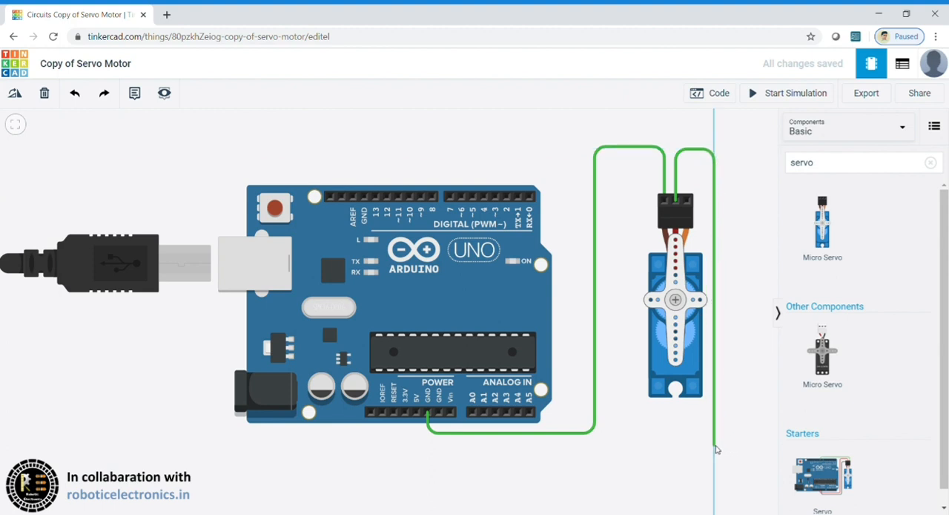
click(716, 446)
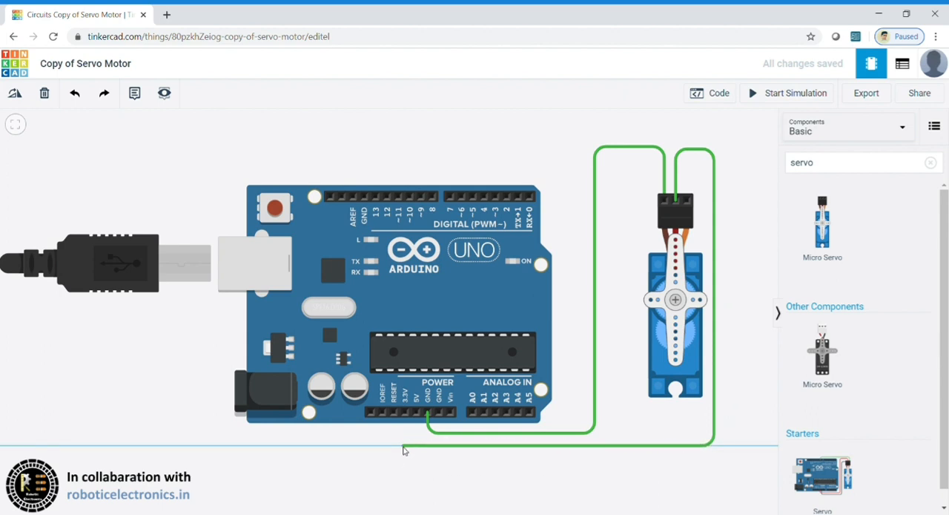
click(419, 445)
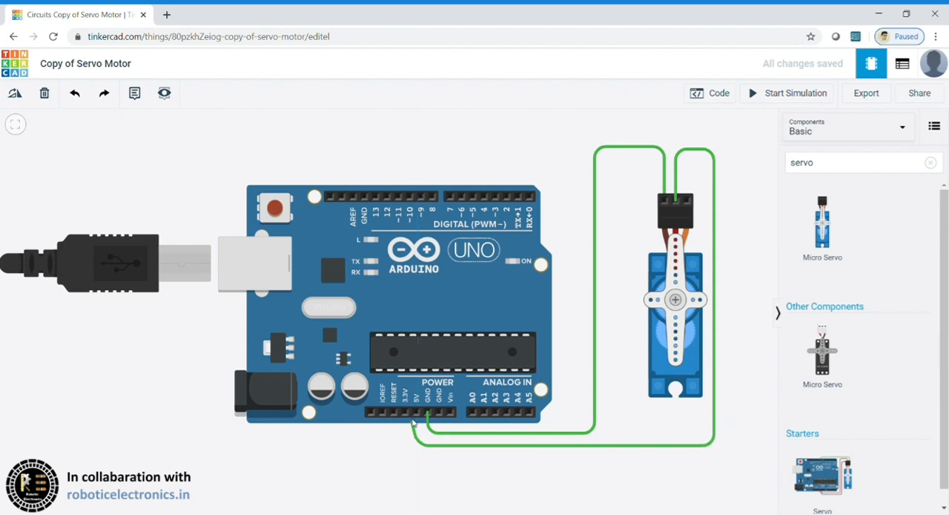
click(417, 413)
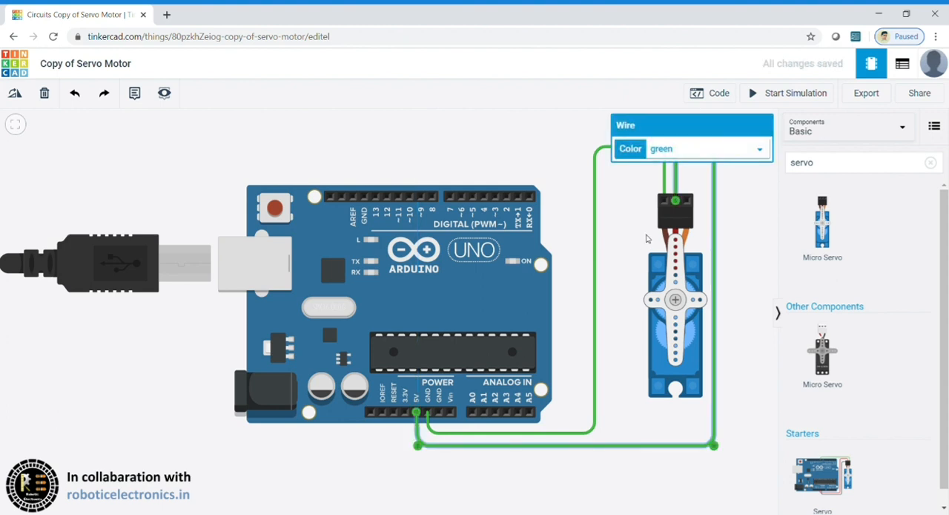
click(766, 266)
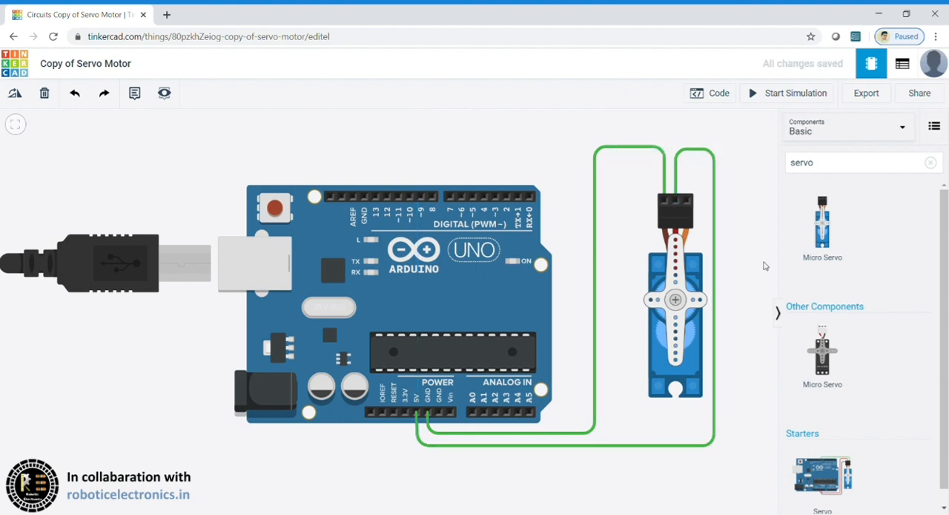
Step: Wire the servo's remaining third pin to the Arduino's digital pin 3, routing it above the other wires
click(688, 202)
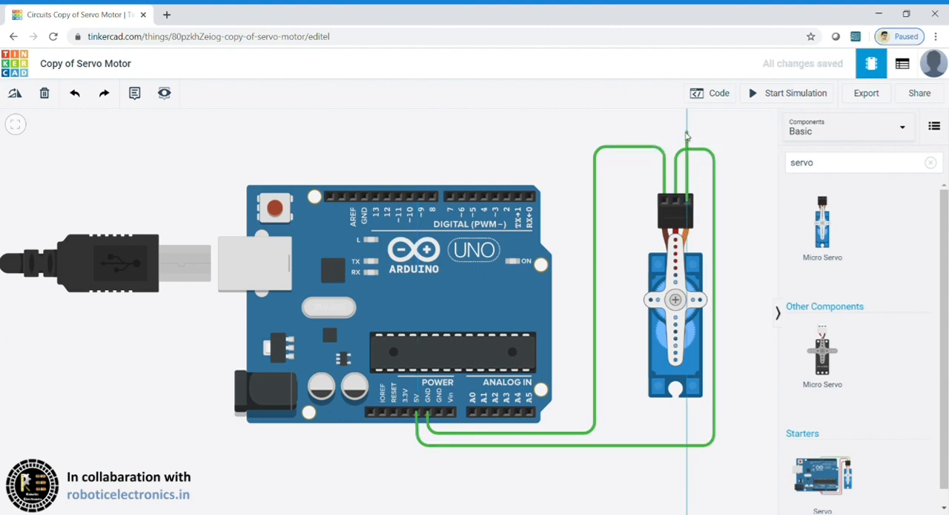
click(687, 134)
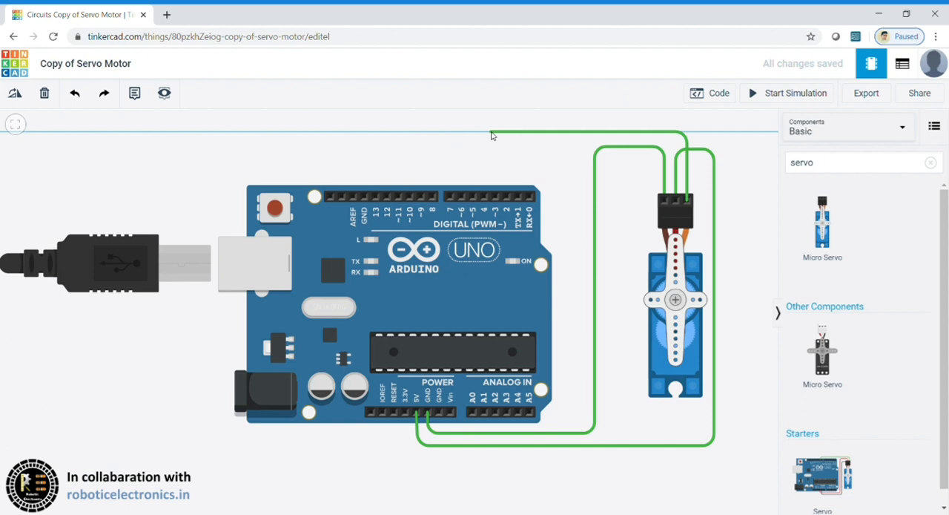
click(490, 133)
click(496, 197)
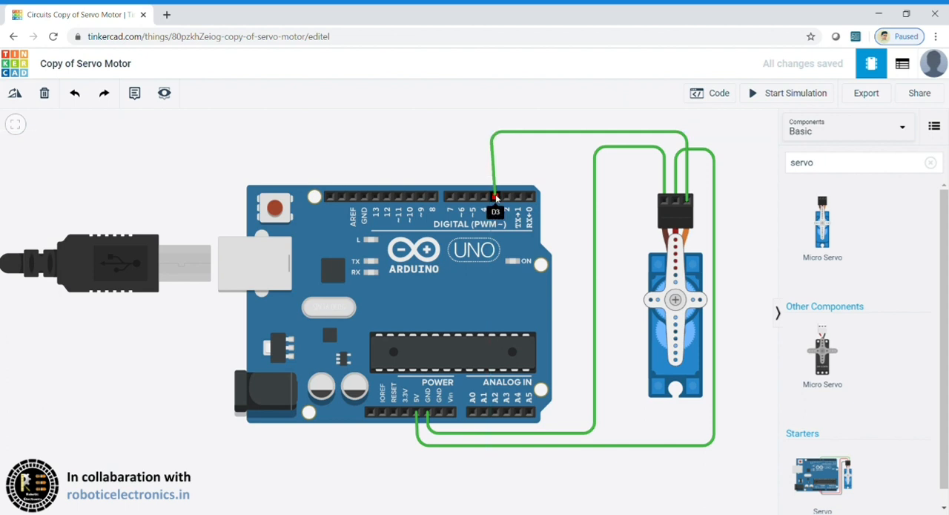
click(531, 181)
Step: Open the Arduino Uno R3's block code editor and download the code file
click(706, 94)
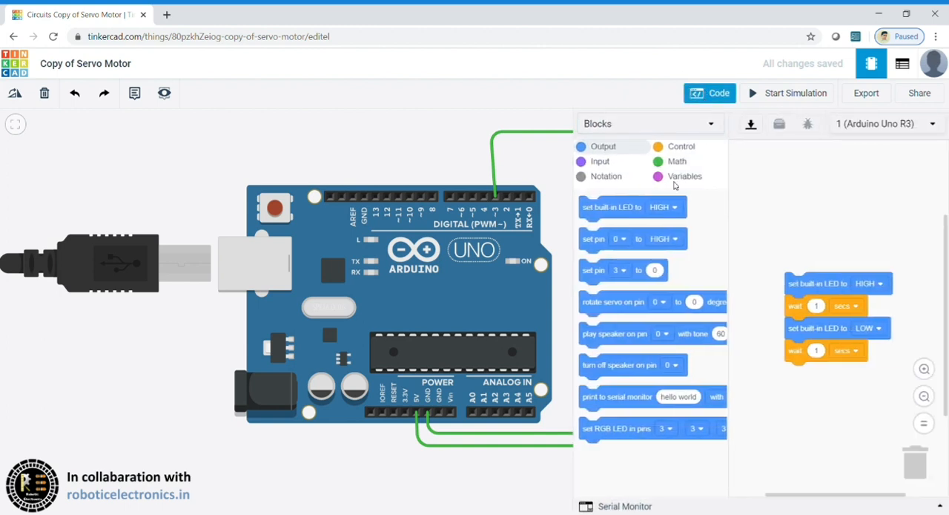
click(747, 127)
Step: Switch the code editor to text mode, discarding the blocks, and delete all of the default blink code
click(711, 124)
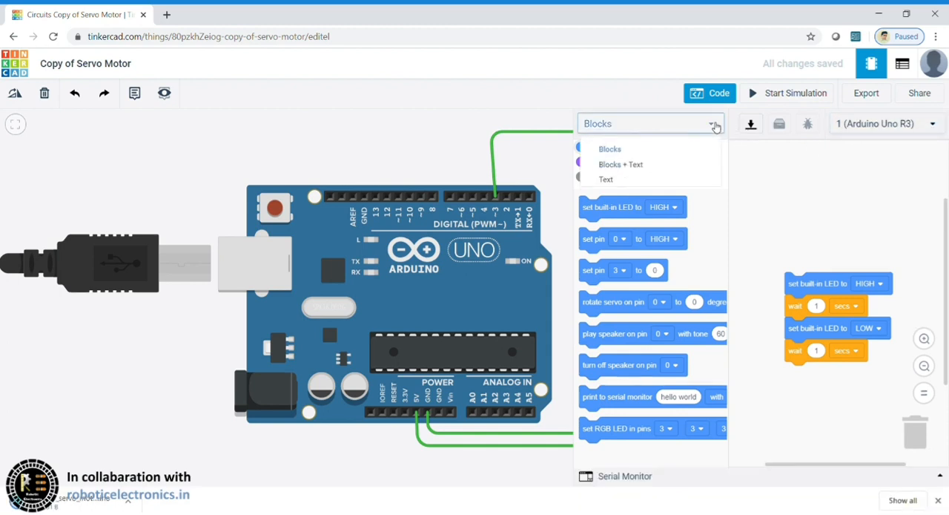
click(622, 182)
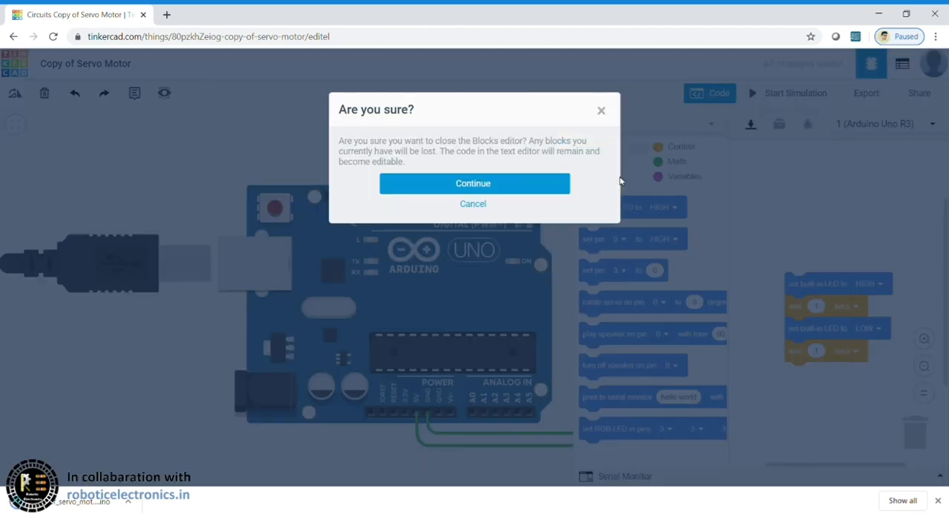
click(487, 194)
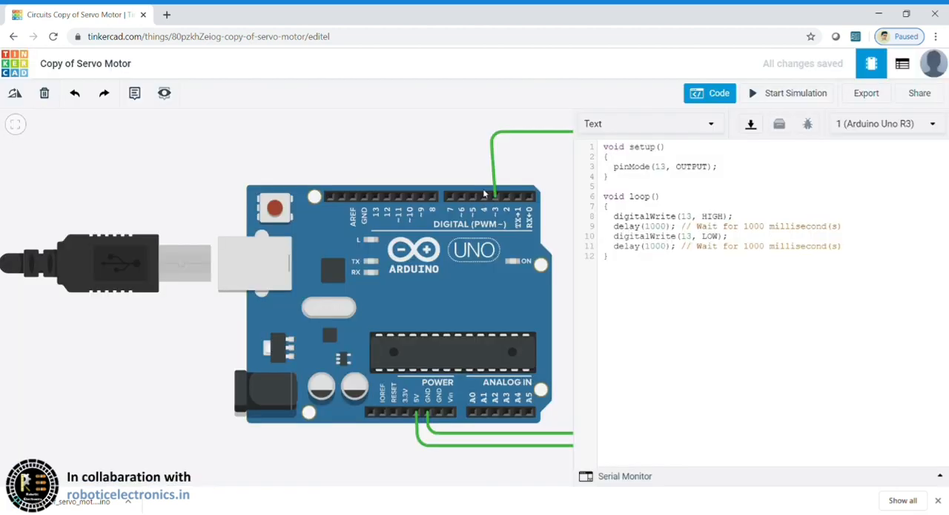
mouse_move(613, 278)
mouse_down()
mouse_move(608, 196)
mouse_move(588, 135)
mouse_up()
key(BackSpace)
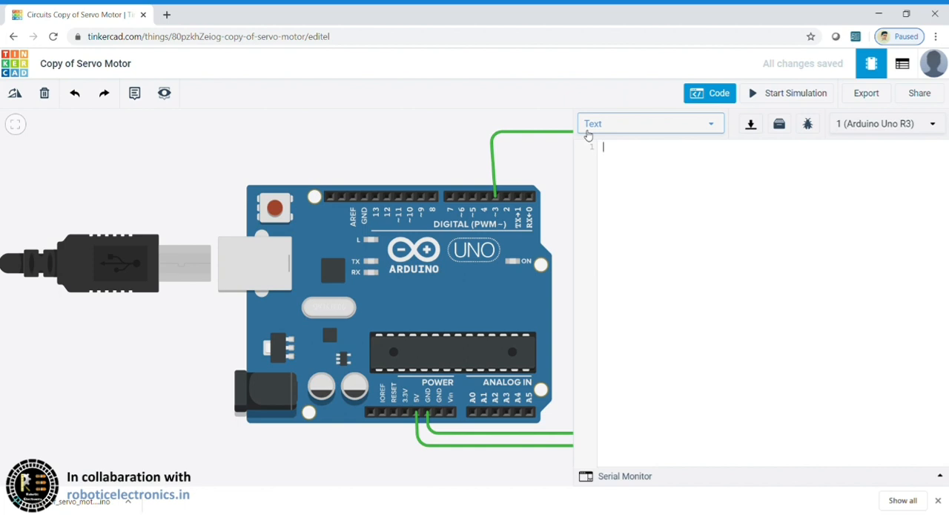
Step: Write the include line for <Servo.h> and declare a Servo object named servo on the second line
text(#include <Servo.h>)
key(Return)
text(Servo)
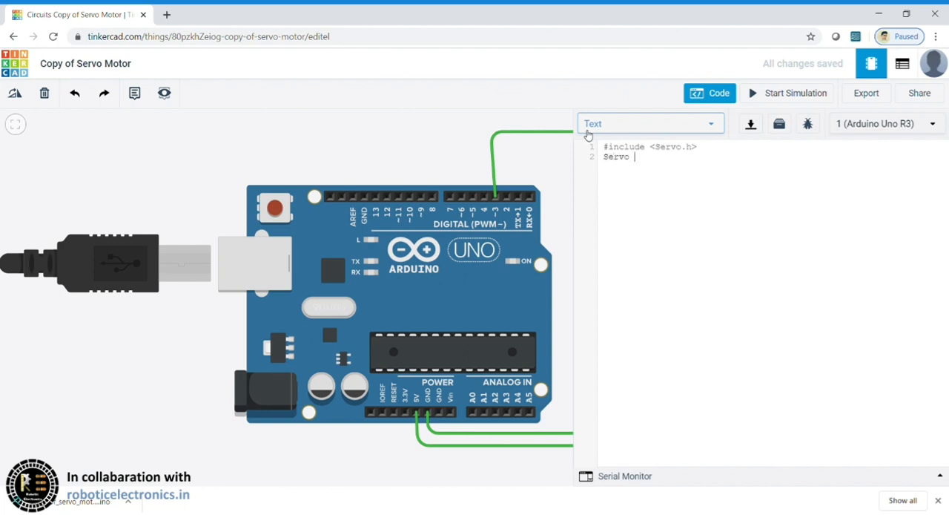
text( servo;)
key(Return)
Step: Declare an integer variable named angle with the value 10 on the third line
text(int )
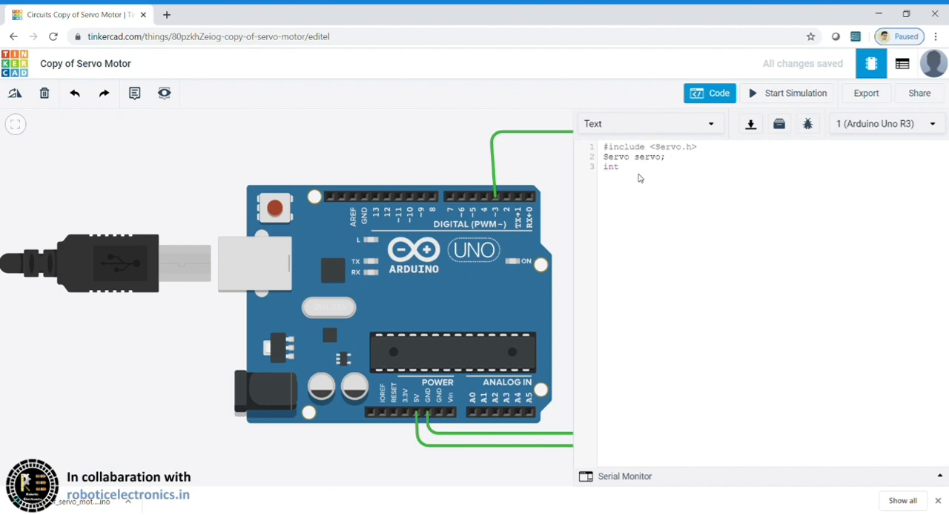
text(angle =10;)
key(Return)
Step: Write the void setup() header with its opening brace and the statement servo.attch(3); inside it
text(void setup())
key(Return)
text({   )
text(servo.)
text(attch)
text((3)
text())
text(;)
key(Return)
Step: Add servo.write(angle); to the setup function and end the function with a closing brace
text(servo.write(angle);)
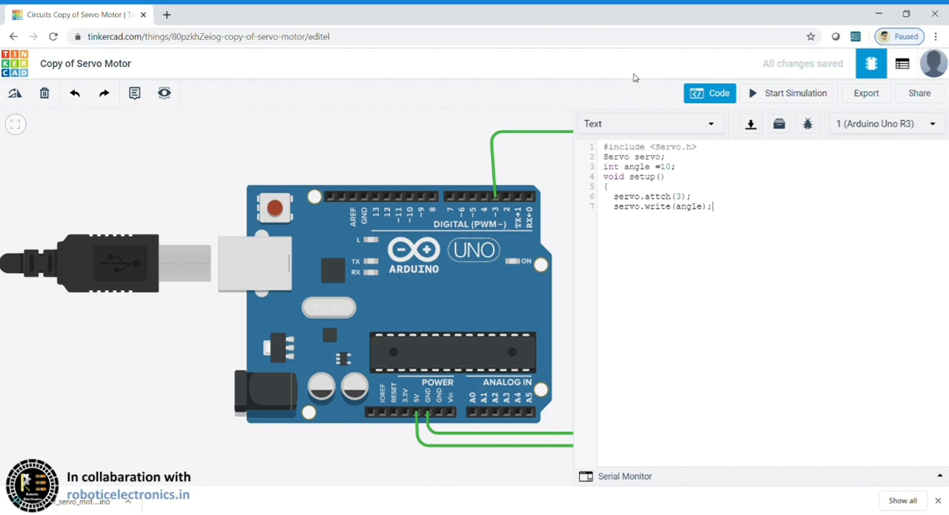
key(Return)
text(})
key(Return)
Step: Write the void loop() header below setup with its opening brace
text(void)
text( loop))
text())
text({)
key(Return)
Step: Write the loop statement for(angle=10;angle<180;angle++) inside the loop function
text(for(angle)
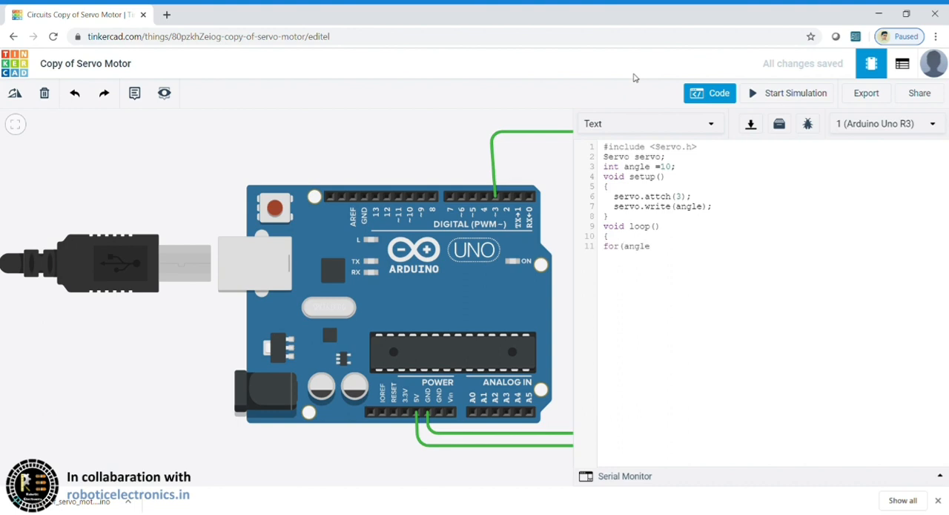
text(=10;angle<180;angle++))
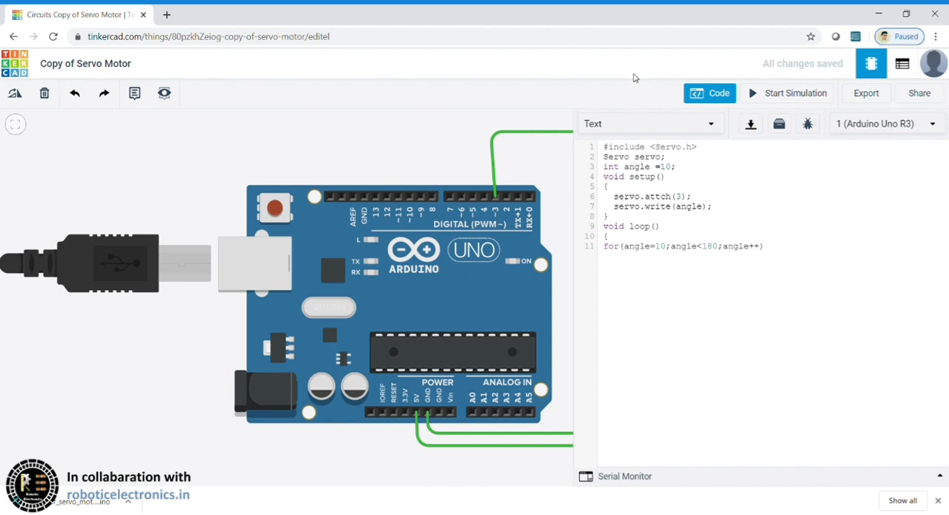
text({)
Step: Open the for loop's body with a brace and add the indented statement servo.write(angle); to it
key(Tab)
text(servo.)
text(write()
text(1)
text(5))
key(BackSpace)
key(BackSpace)
key(BackSpace)
text(anfle)
key(BackSpace)
key(BackSpace)
key(BackSpace)
key(BackSpace)
text(ngle)
text())
text(;)
text(serv)
Step: Add delay(10); after the servo.write statement in the for loop and close the loop body with a brace
key(BackSpace)
key(BackSpace)
key(BackSpace)
key(BackSpace)
text(delay)
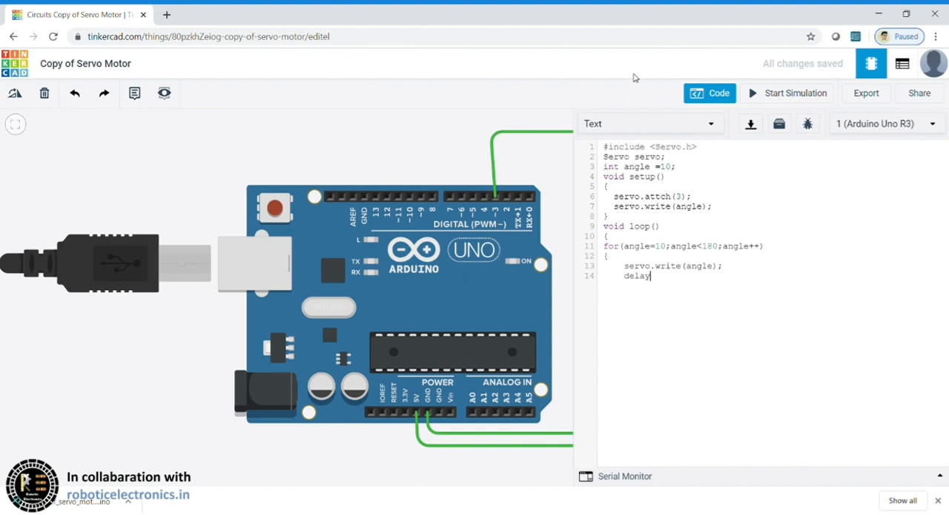
text((10);)
key(Return)
text(})
Step: Hide the code editor and start the simulation to test the servo code
click(717, 96)
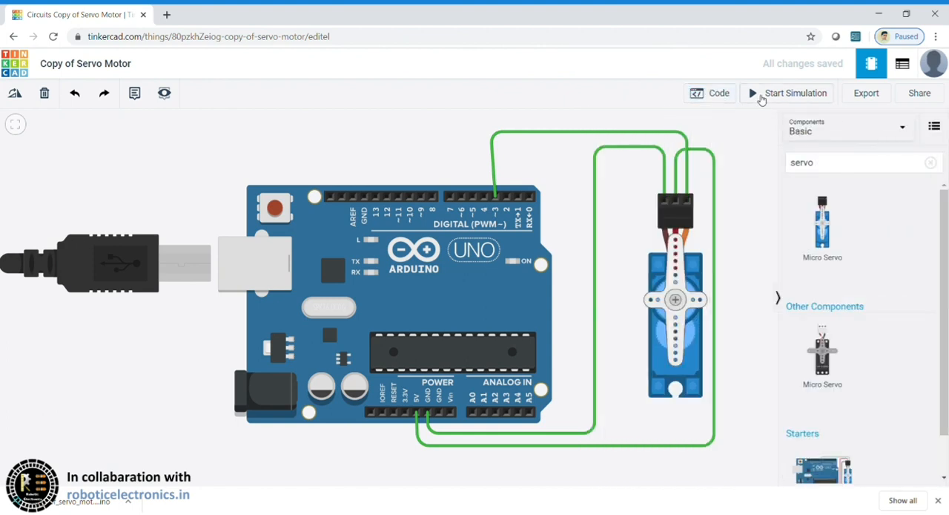
click(761, 96)
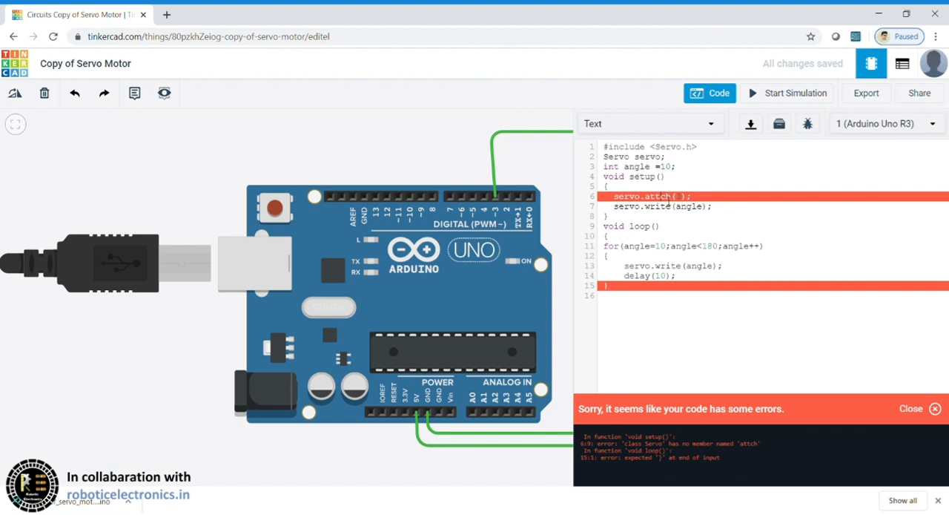
Step: Correct the misspelled attach call in setup to servo.attach(3), and run and stop the simulation with the code editor hidden
text(a)
click(701, 94)
click(770, 94)
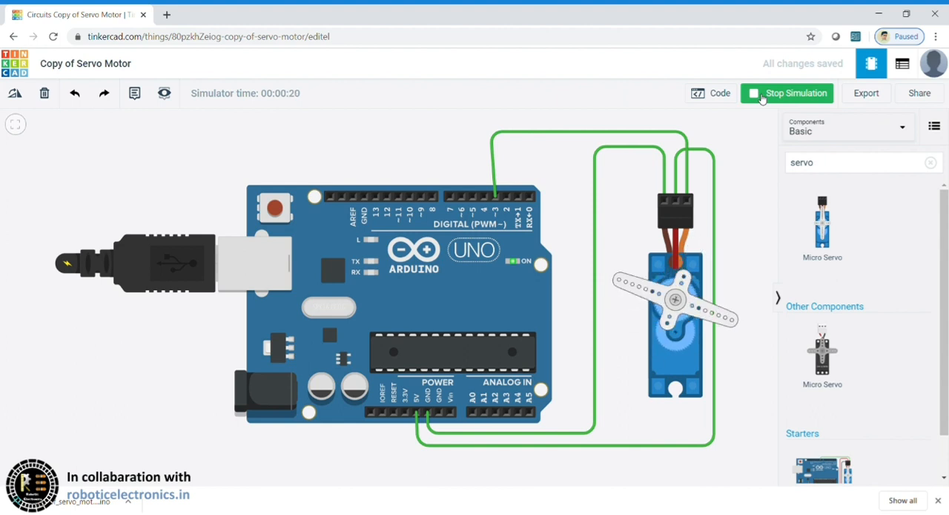
click(762, 97)
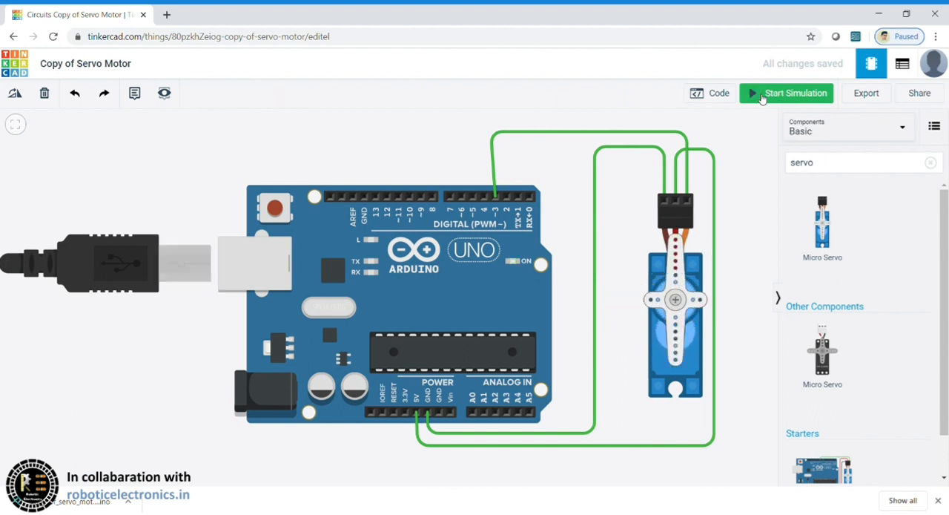